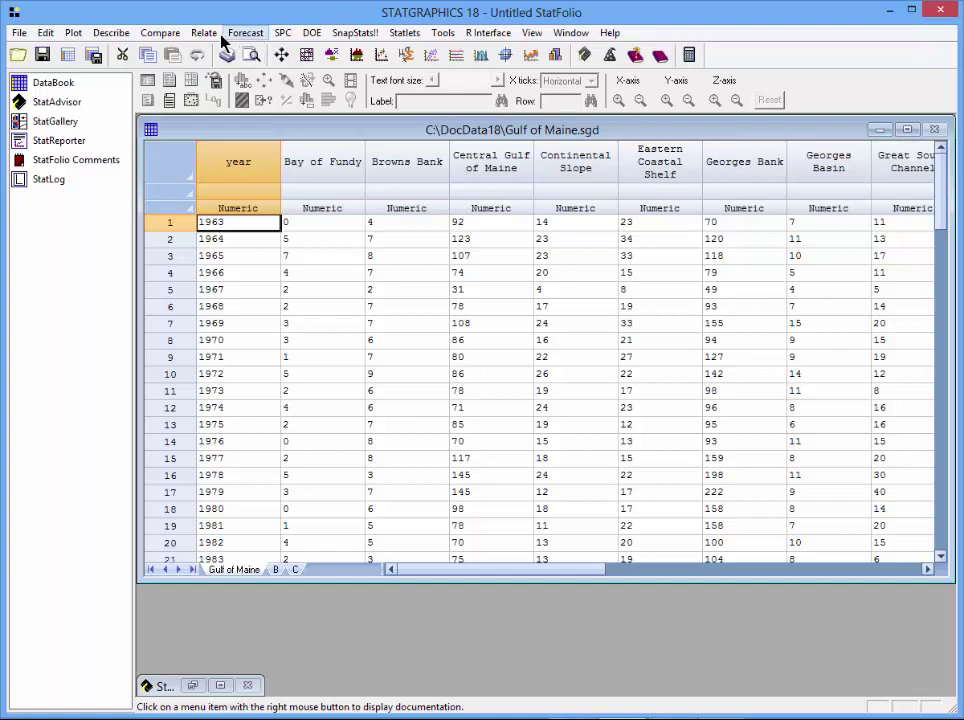
Step: Launch Heat Map from Plot > Exploratory Plots, keeping Multiple Data Columns as the input type
{"action": "left_click", "coordinate": [74, 34]}
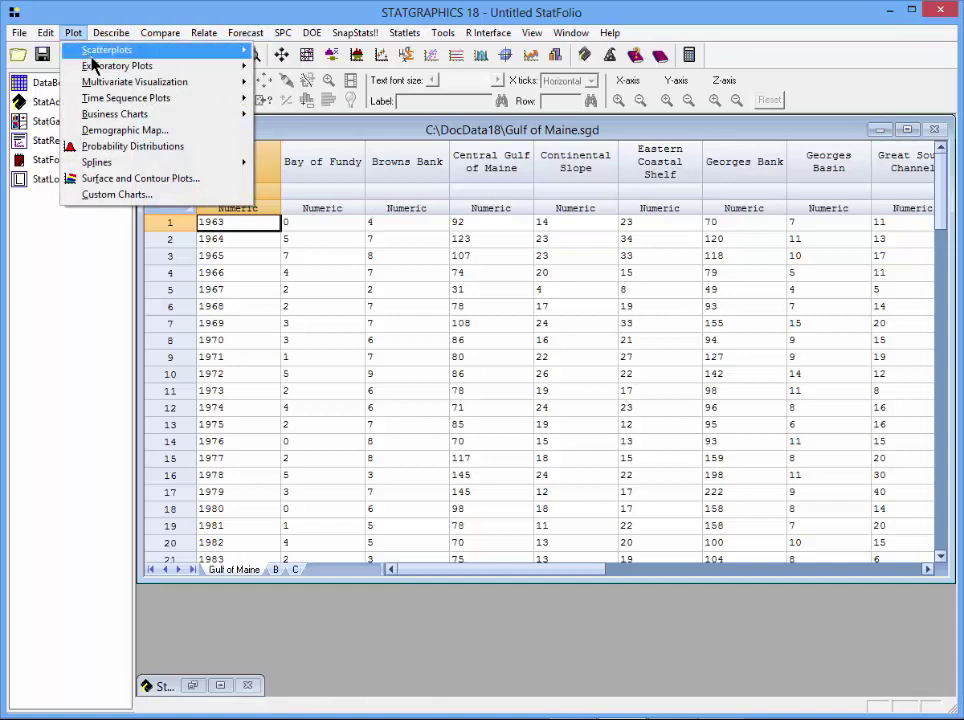
{"action": "mouse_move", "coordinate": [97, 70]}
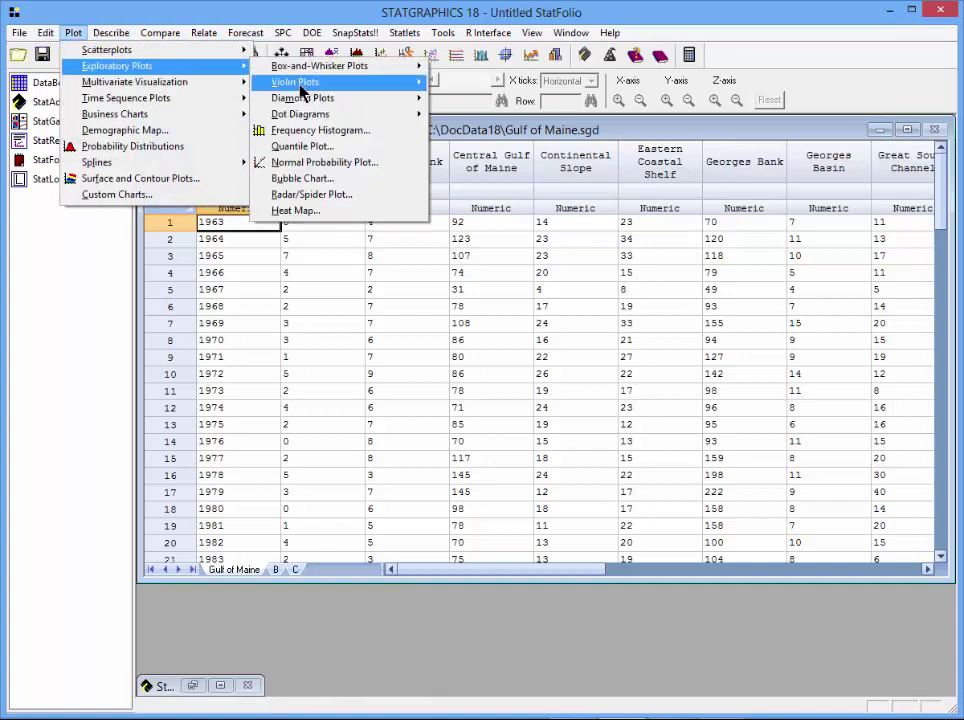
{"action": "left_click", "coordinate": [299, 213]}
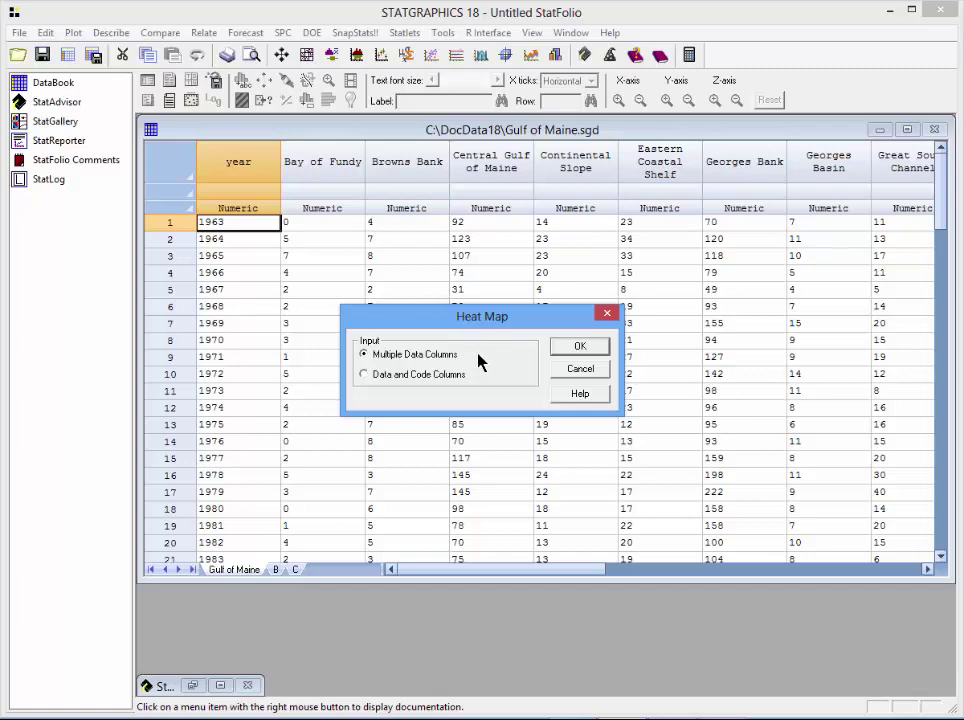
Step: Map the Bay of Fundy through Wilkinson Basin columns as data, with year as the row category
{"action": "left_click", "coordinate": [580, 347]}
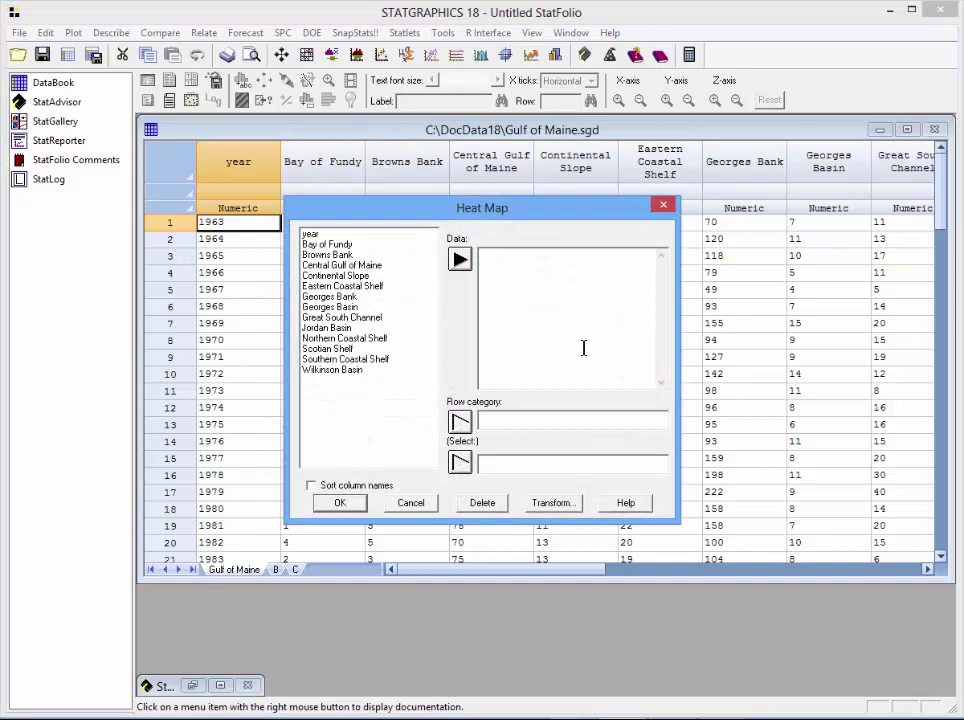
{"action": "left_click", "coordinate": [349, 246]}
{"action": "left_click_drag", "start_coordinate": [349, 246], "coordinate": [359, 370]}
{"action": "left_click", "coordinate": [458, 261]}
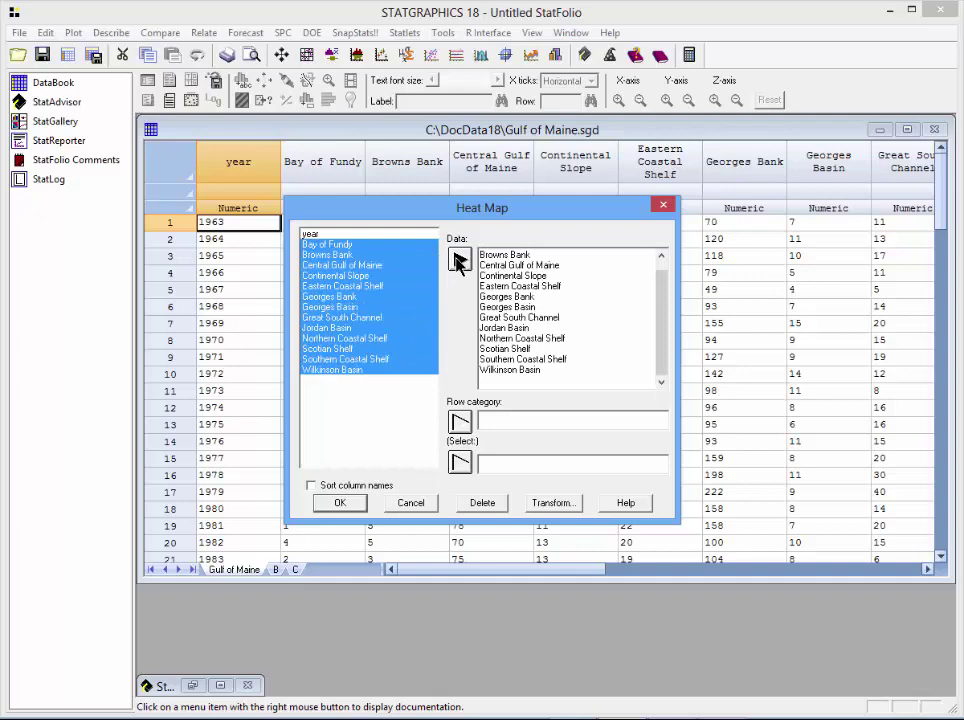
{"action": "left_click", "coordinate": [332, 235]}
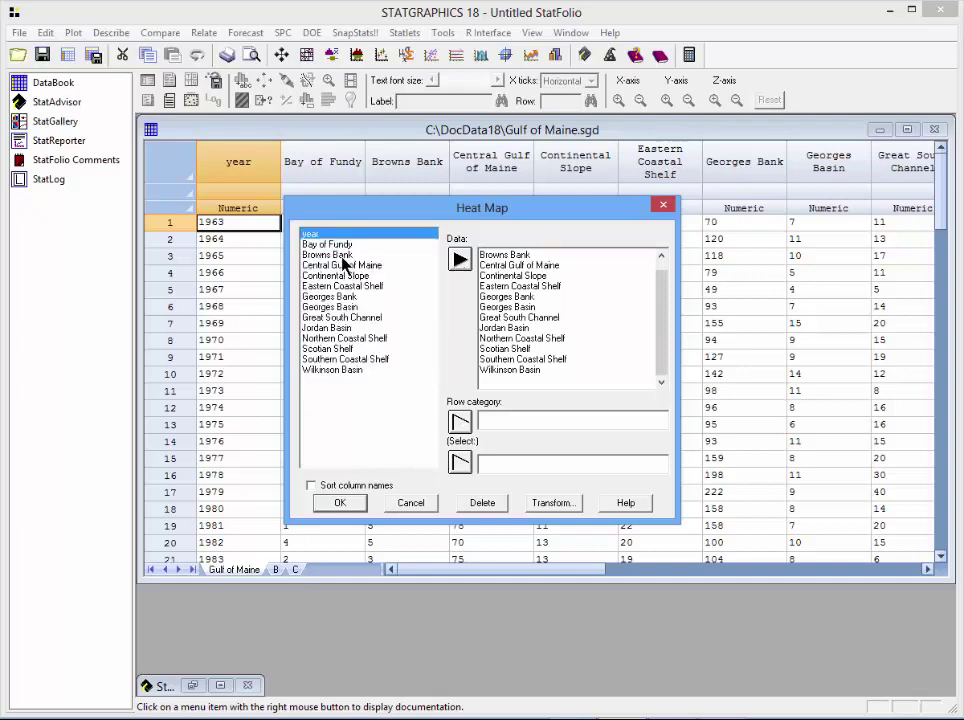
{"action": "left_click", "coordinate": [458, 422]}
{"action": "left_click", "coordinate": [340, 503]}
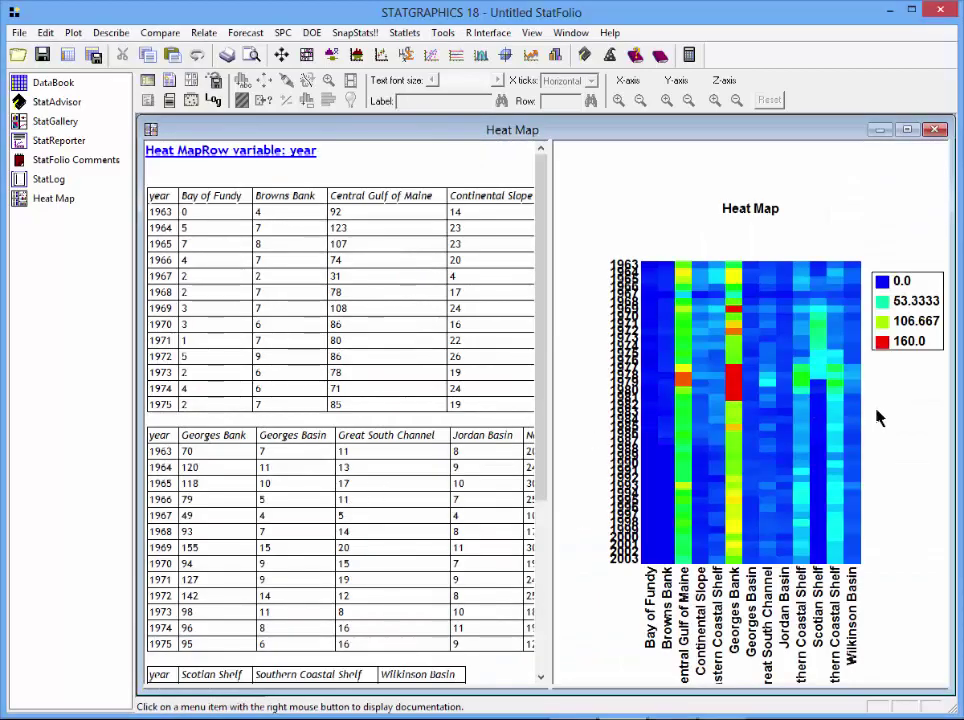
Step: Maximize the heat map pane so the 1963–2003 chart fills the window
{"action": "double_click", "coordinate": [880, 420]}
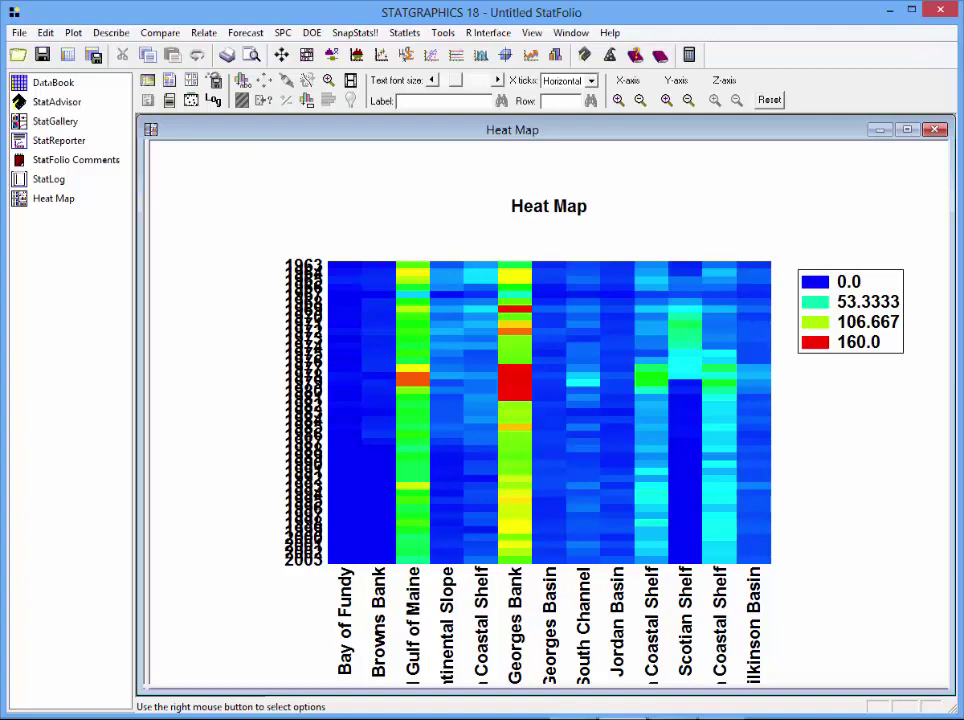
Step: Switch rows and columns in Analysis Options so areas run down the side and years across
{"action": "right_click", "coordinate": [789, 178]}
{"action": "left_click", "coordinate": [832, 200]}
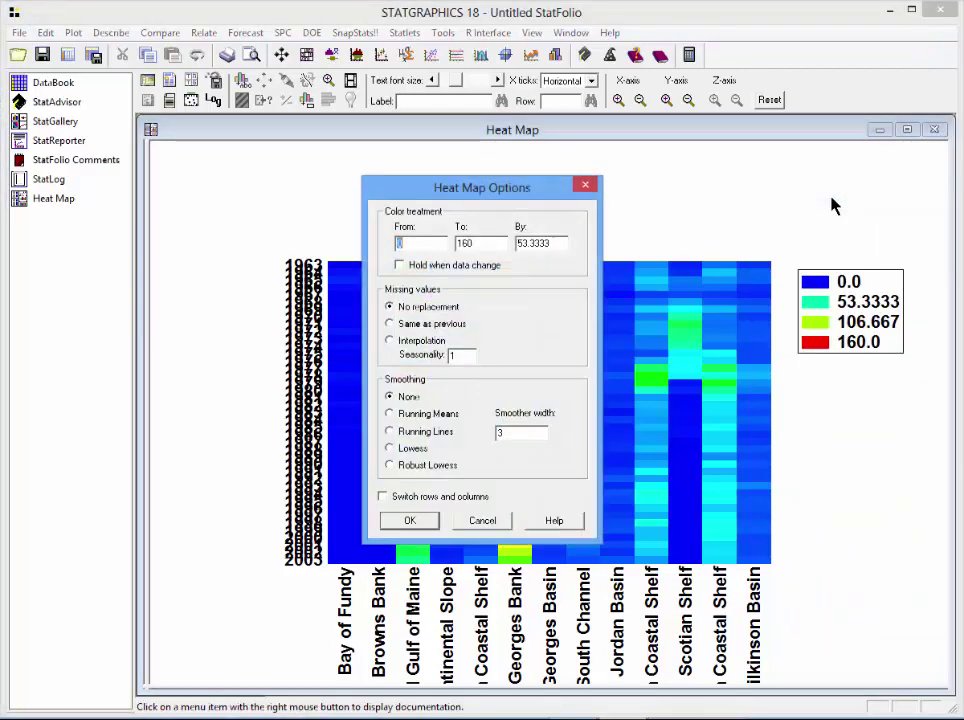
{"action": "left_click", "coordinate": [394, 500]}
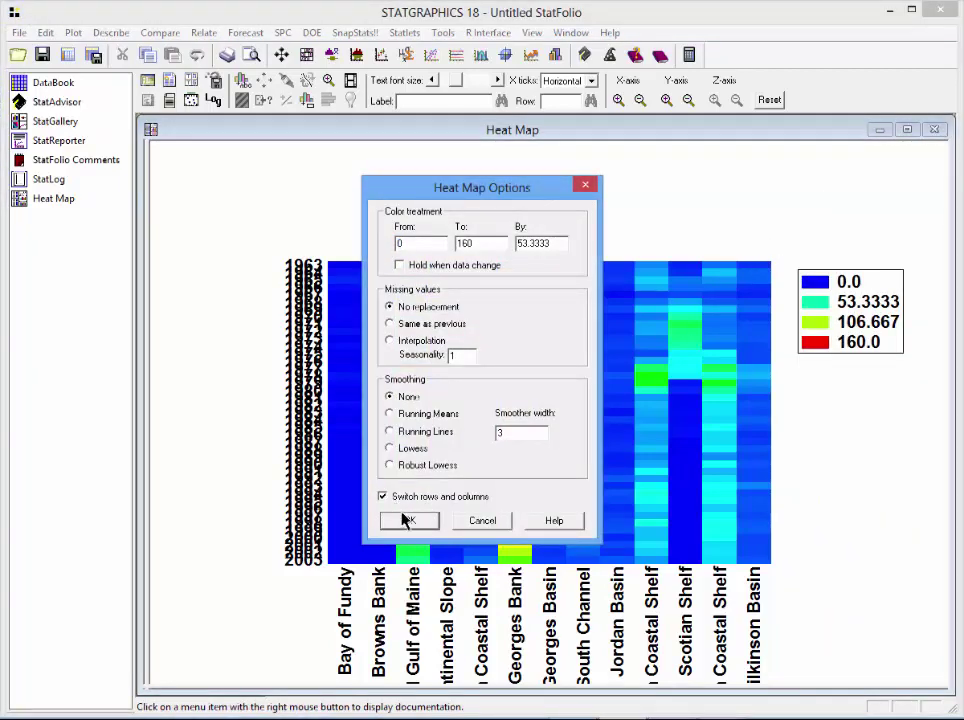
{"action": "left_click", "coordinate": [408, 521]}
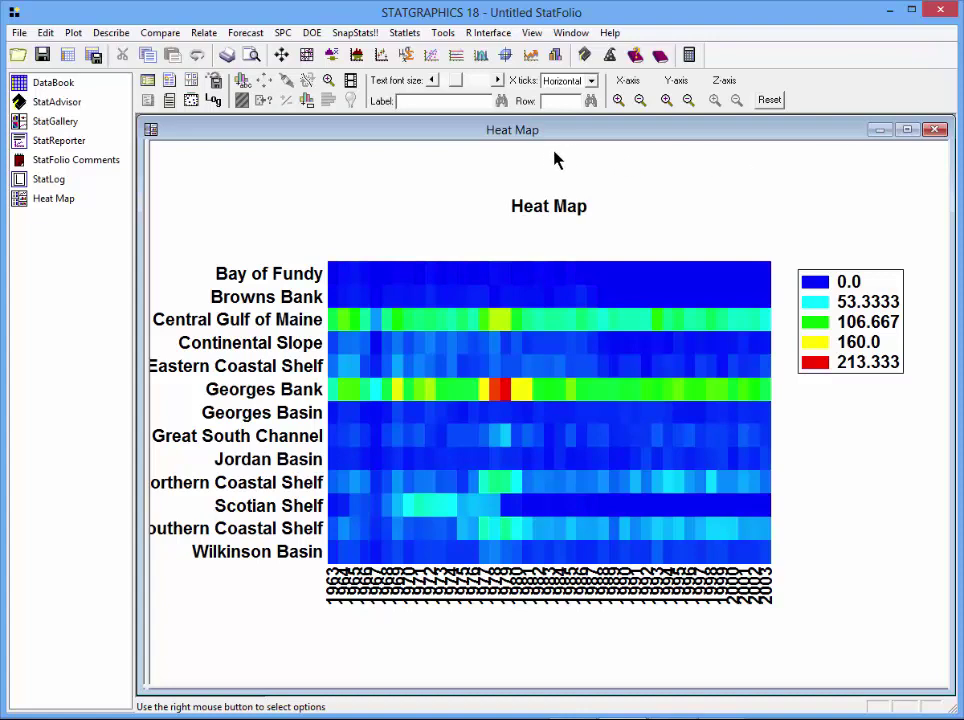
Step: Lower the Text font size by four notches for smaller labels and legend values
{"action": "left_click", "coordinate": [437, 81]}
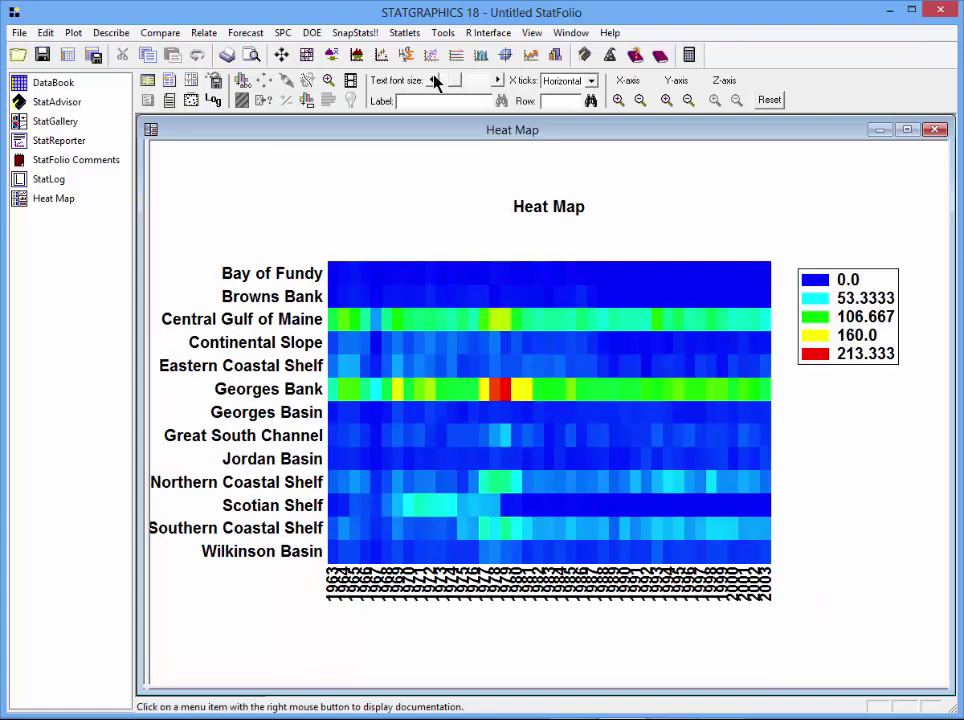
{"action": "left_click", "coordinate": [437, 81]}
{"action": "left_click", "coordinate": [437, 81]}
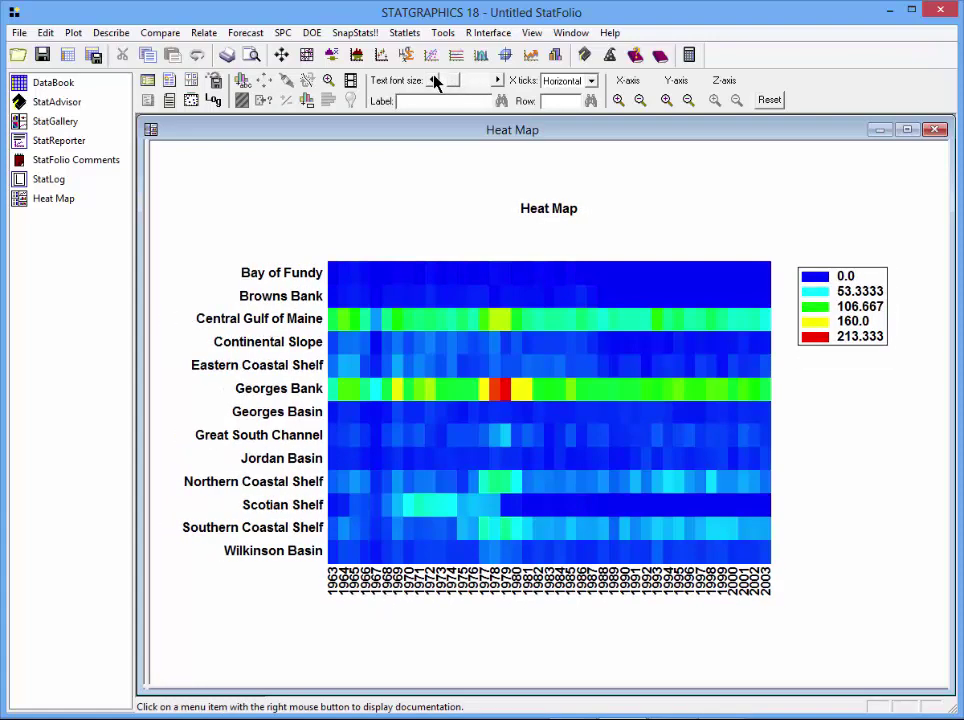
{"action": "left_click", "coordinate": [437, 81]}
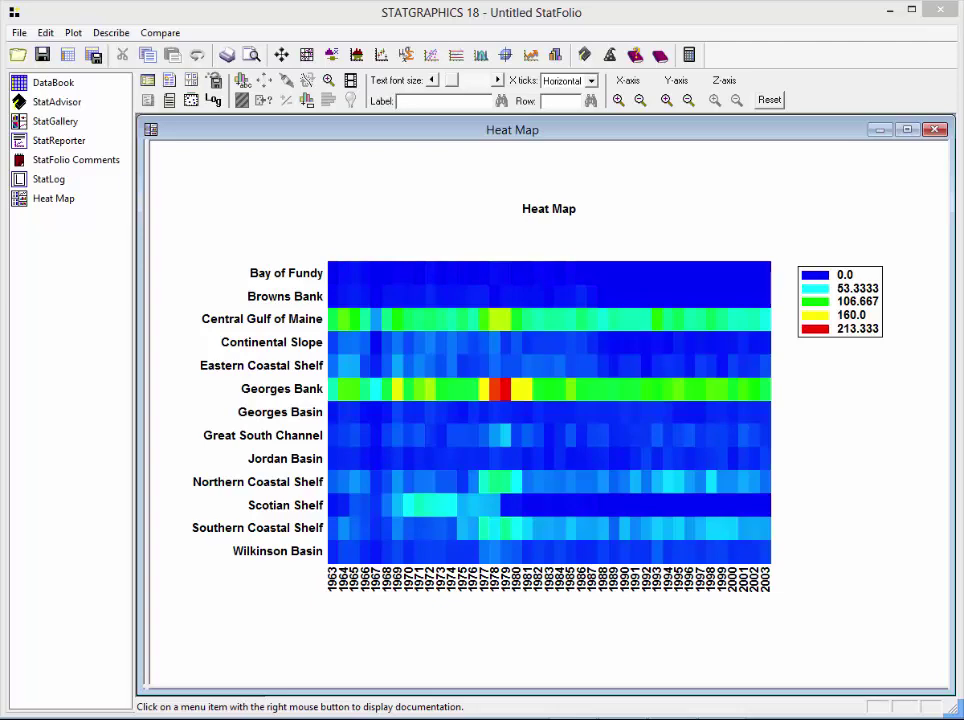
Step: In Analysis Options, set the colour scale's upper limit to 120 and its step to 30
{"action": "right_click", "coordinate": [693, 208]}
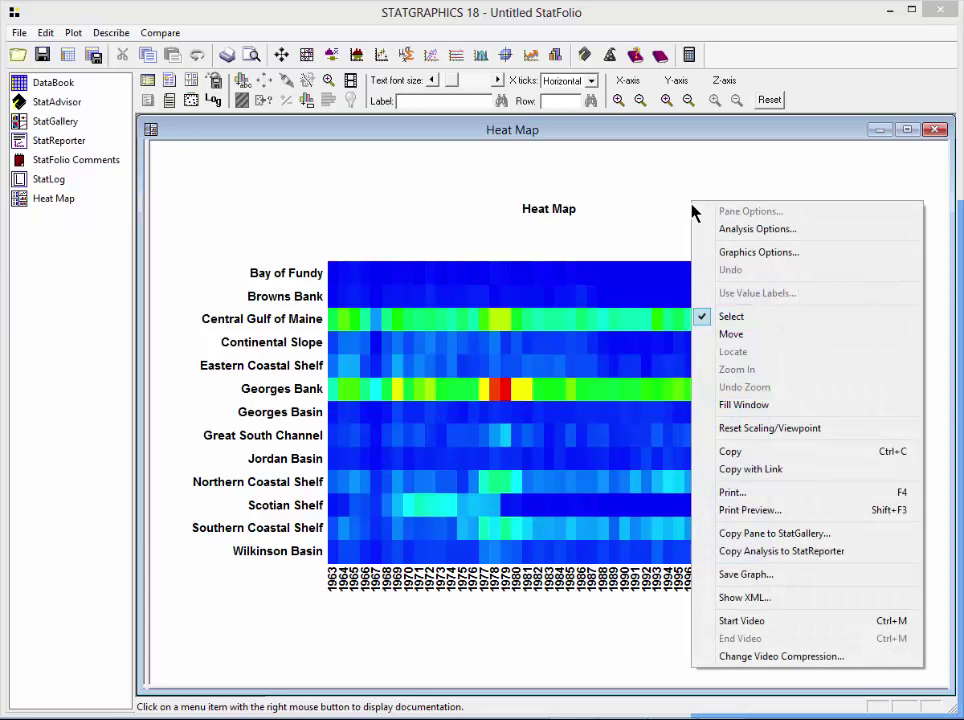
{"action": "left_click", "coordinate": [735, 229]}
{"action": "key", "text": "Tab"}
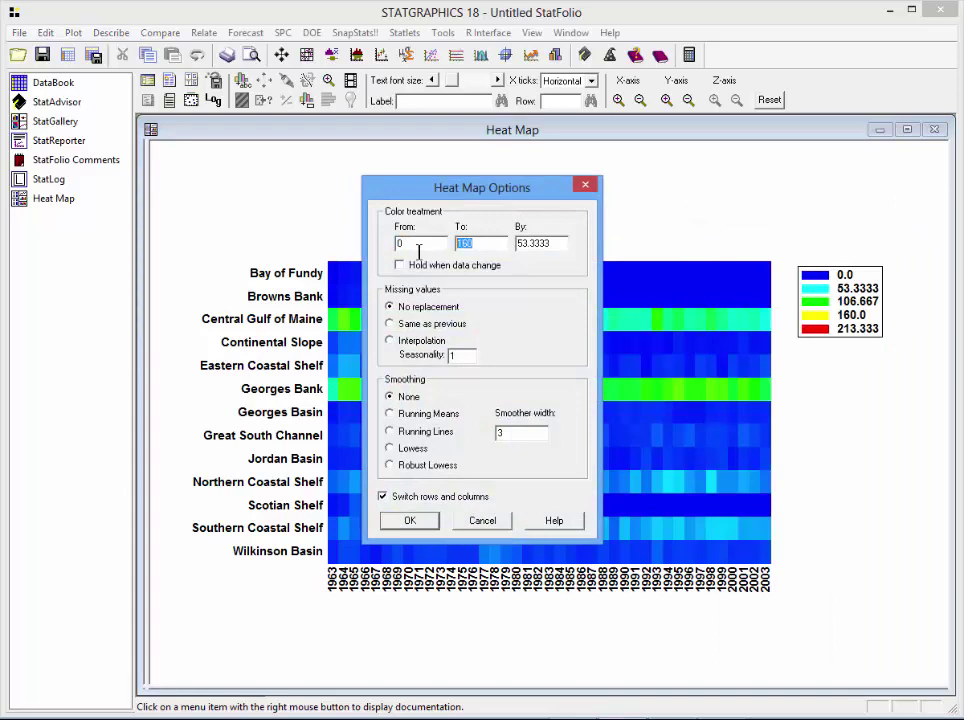
{"action": "type", "text": "120"}
{"action": "key", "text": "Tab"}
{"action": "type", "text": "30"}
{"action": "left_click", "coordinate": [424, 521]}
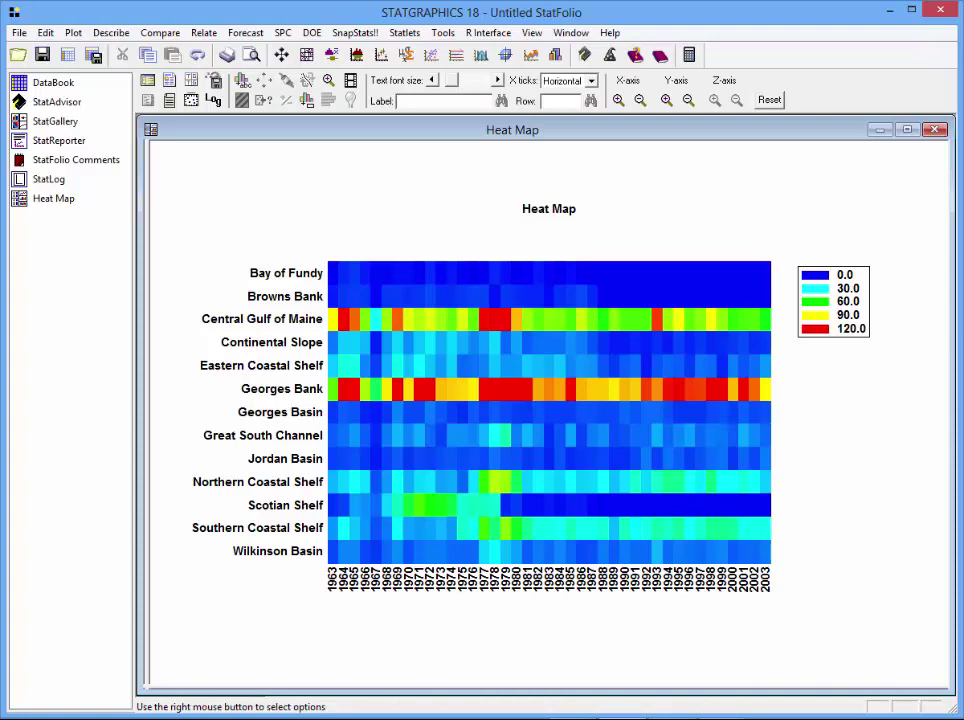
Step: Apply the pink-brown colour ramp from the Palette tab of the heat map's Graphics Options
{"action": "right_click", "coordinate": [727, 214]}
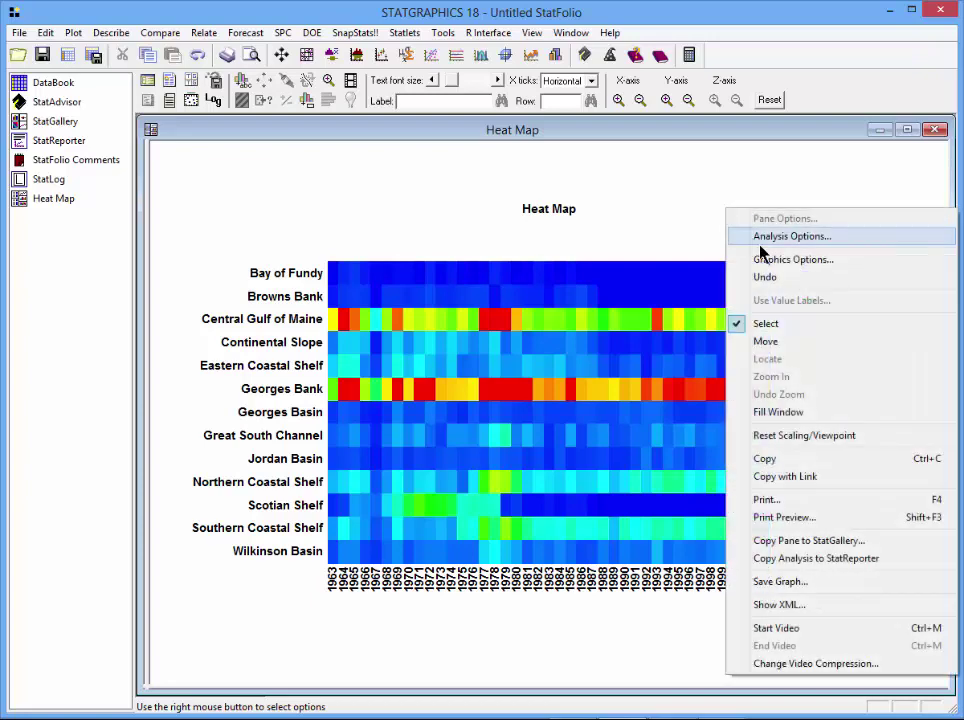
{"action": "left_click", "coordinate": [790, 260]}
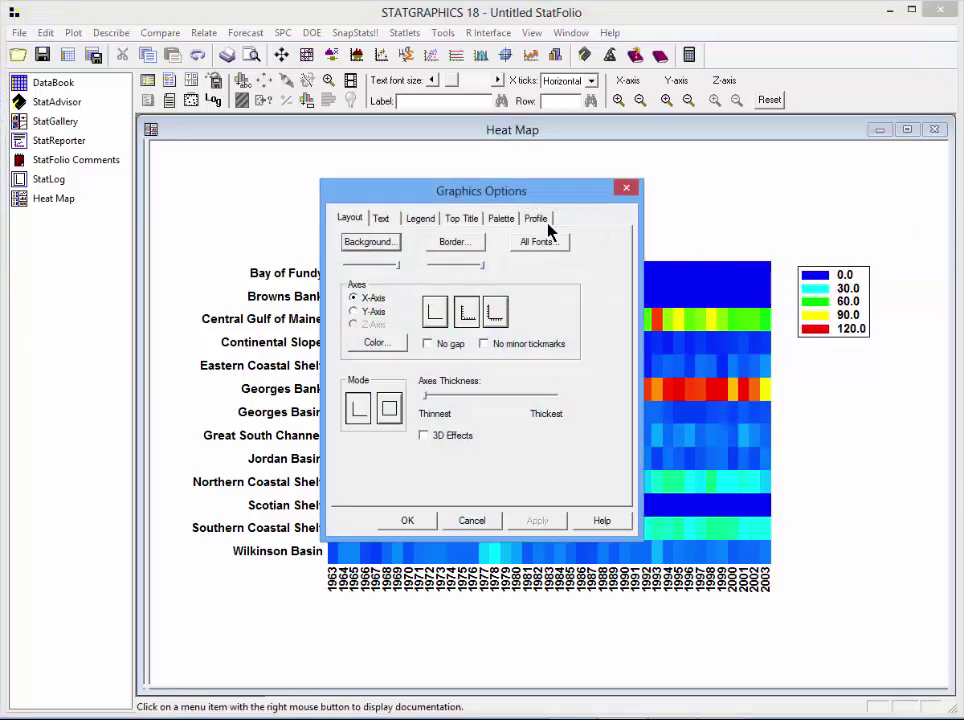
{"action": "left_click", "coordinate": [501, 219]}
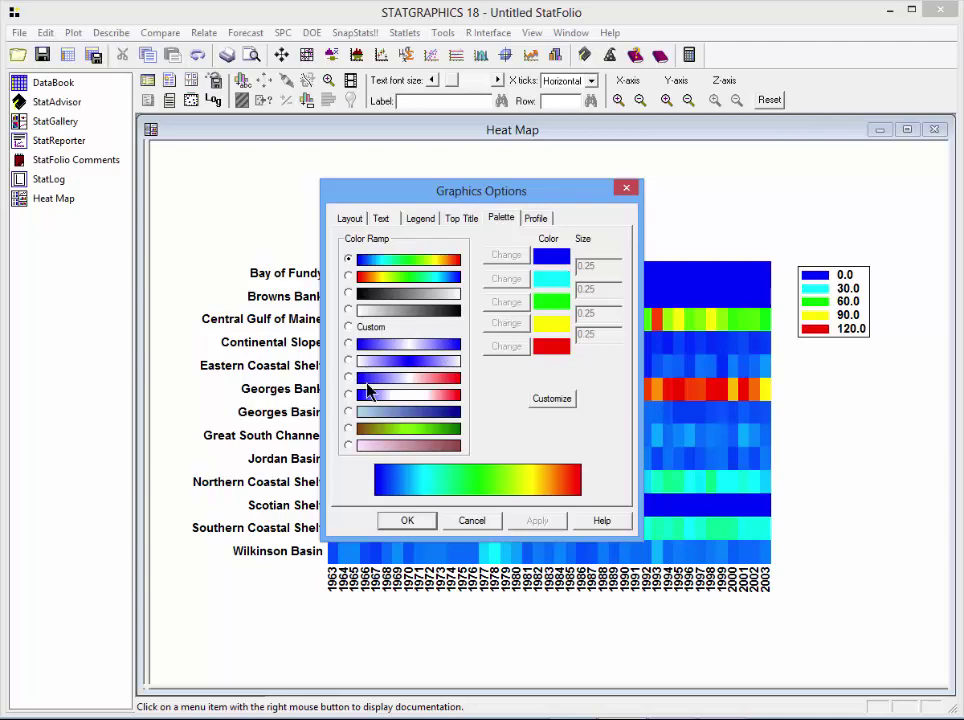
{"action": "left_click", "coordinate": [348, 446]}
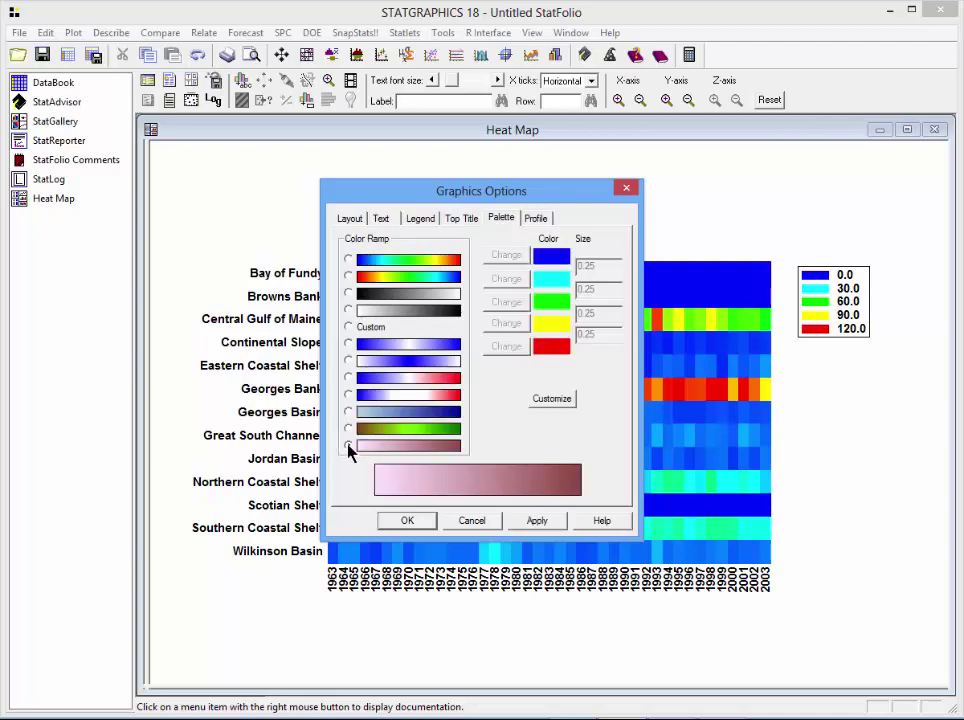
{"action": "left_click", "coordinate": [408, 521]}
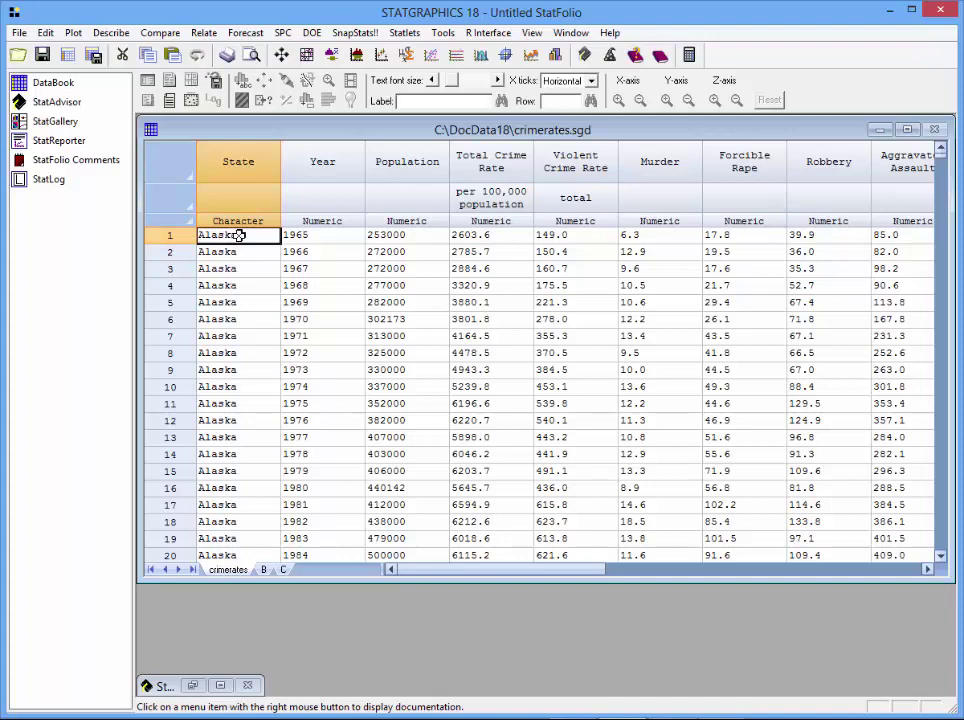
{"action": "left_click", "coordinate": [315, 236]}
{"action": "left_click", "coordinate": [257, 236]}
{"action": "left_click", "coordinate": [326, 236]}
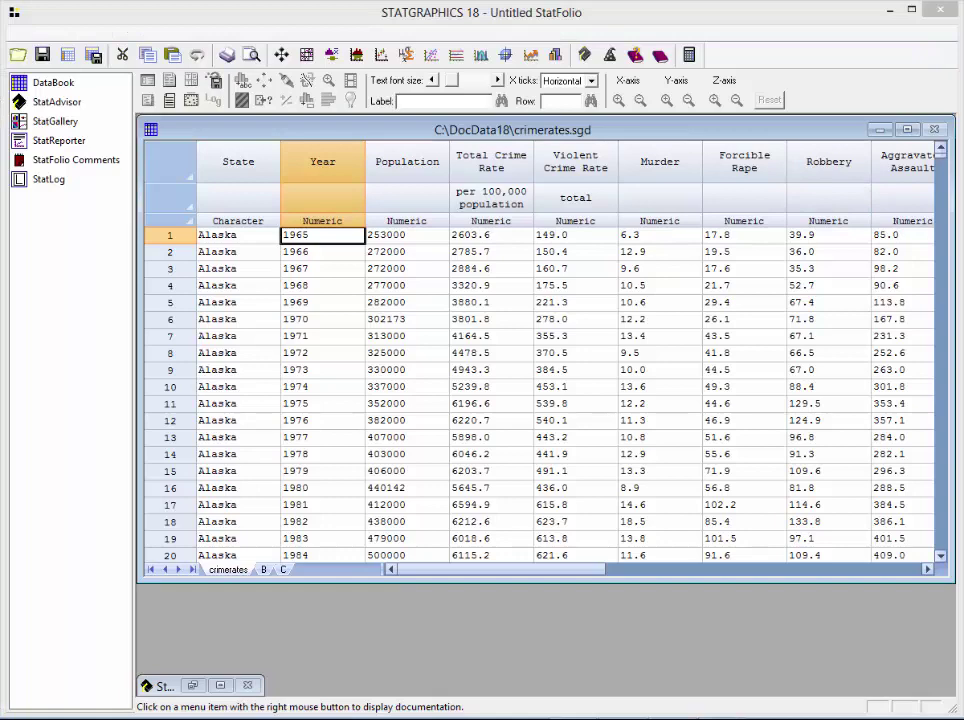
Step: Launch Heat Map from Plot > Exploratory Plots and select Data and Code Columns input
{"action": "left_click", "coordinate": [72, 31]}
{"action": "mouse_move", "coordinate": [100, 70]}
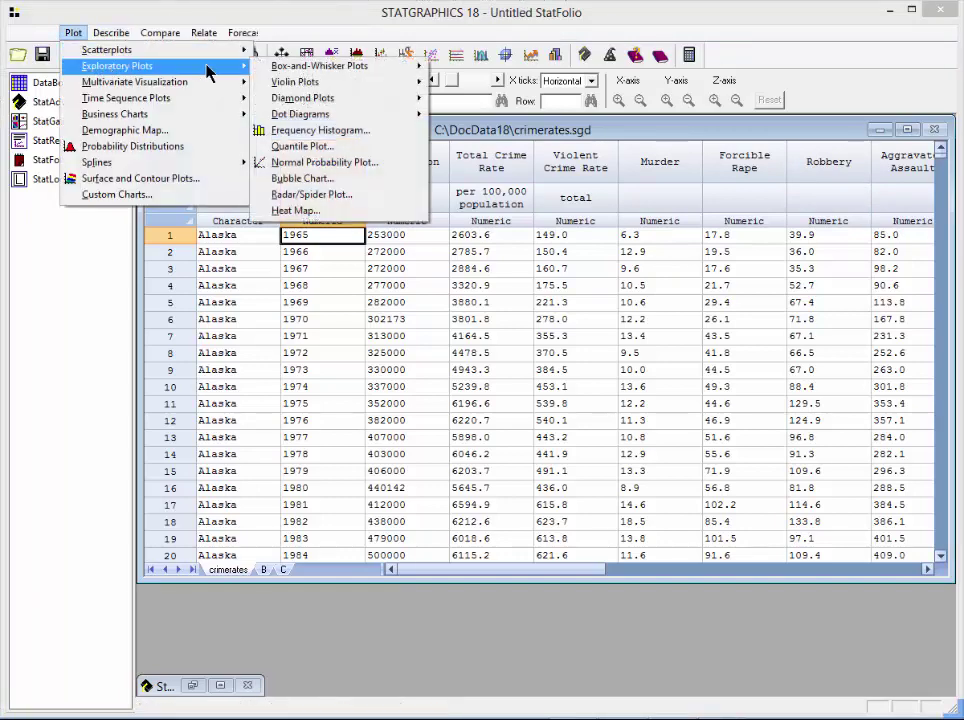
{"action": "left_click", "coordinate": [332, 214]}
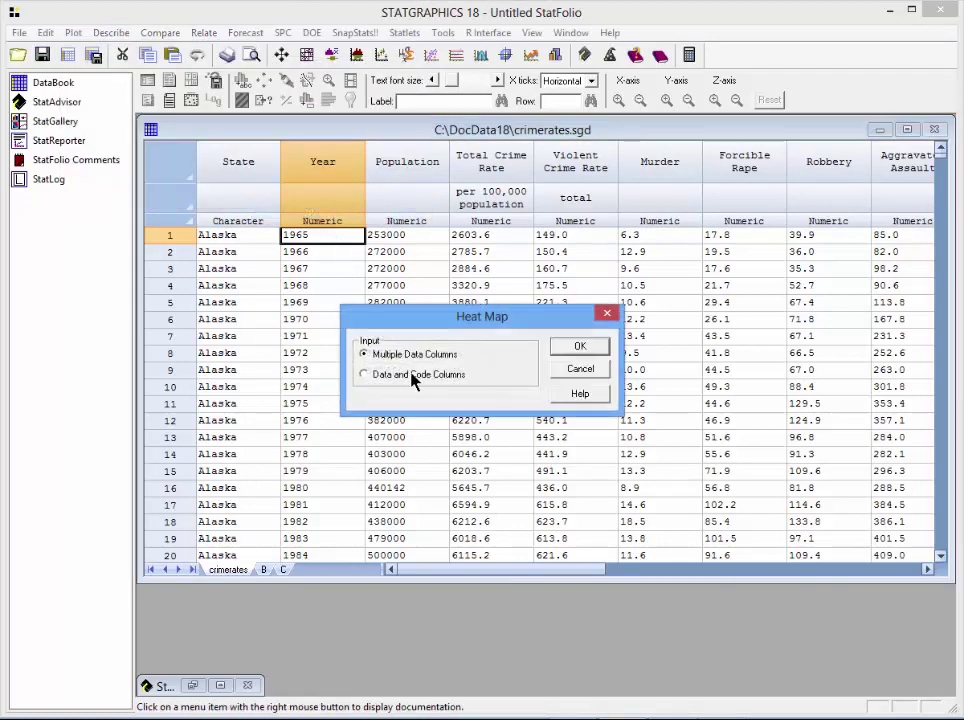
{"action": "left_click", "coordinate": [383, 376]}
Step: Plot Total Crime Rate as data, with State as the row category and Year as the column category
{"action": "left_click", "coordinate": [576, 347]}
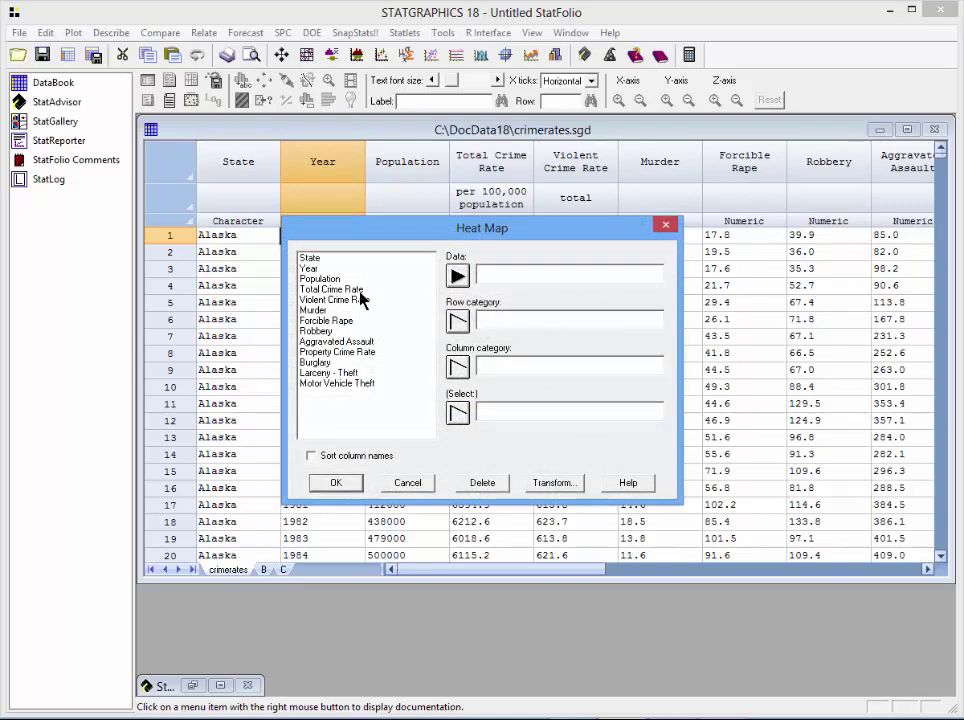
{"action": "left_click", "coordinate": [359, 290]}
{"action": "left_click", "coordinate": [456, 278]}
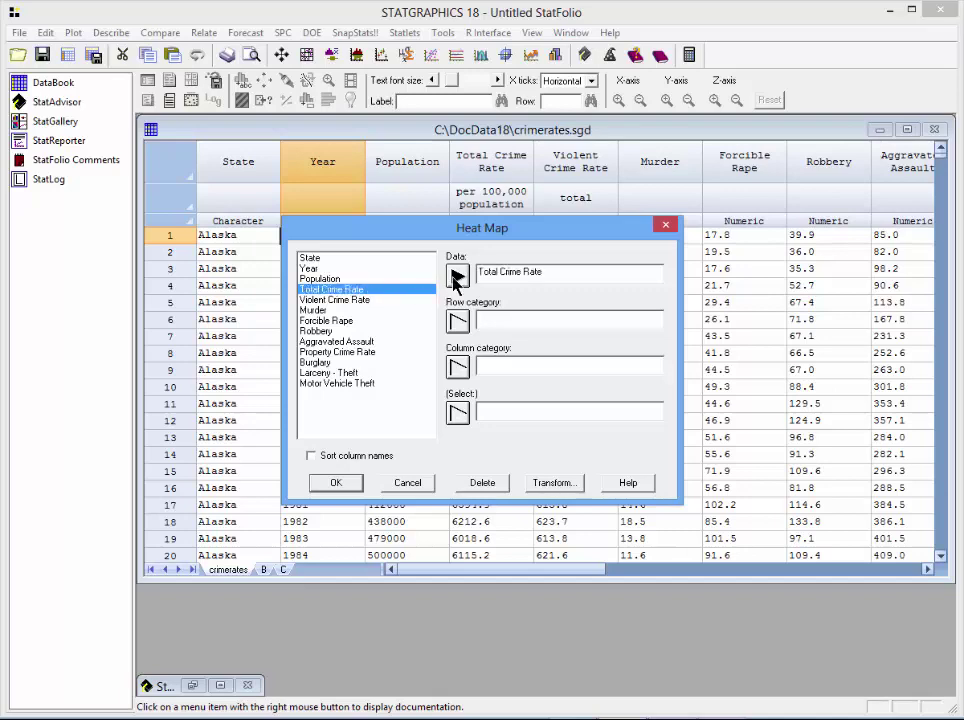
{"action": "left_click", "coordinate": [334, 259]}
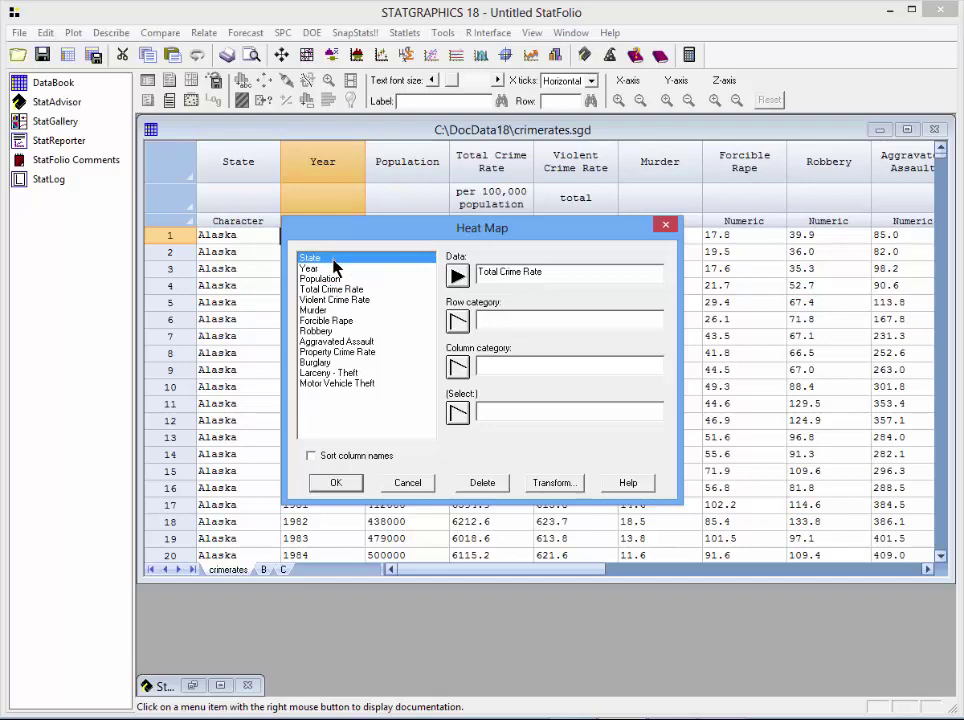
{"action": "left_click", "coordinate": [456, 322]}
{"action": "left_click", "coordinate": [312, 268]}
{"action": "left_click", "coordinate": [456, 369]}
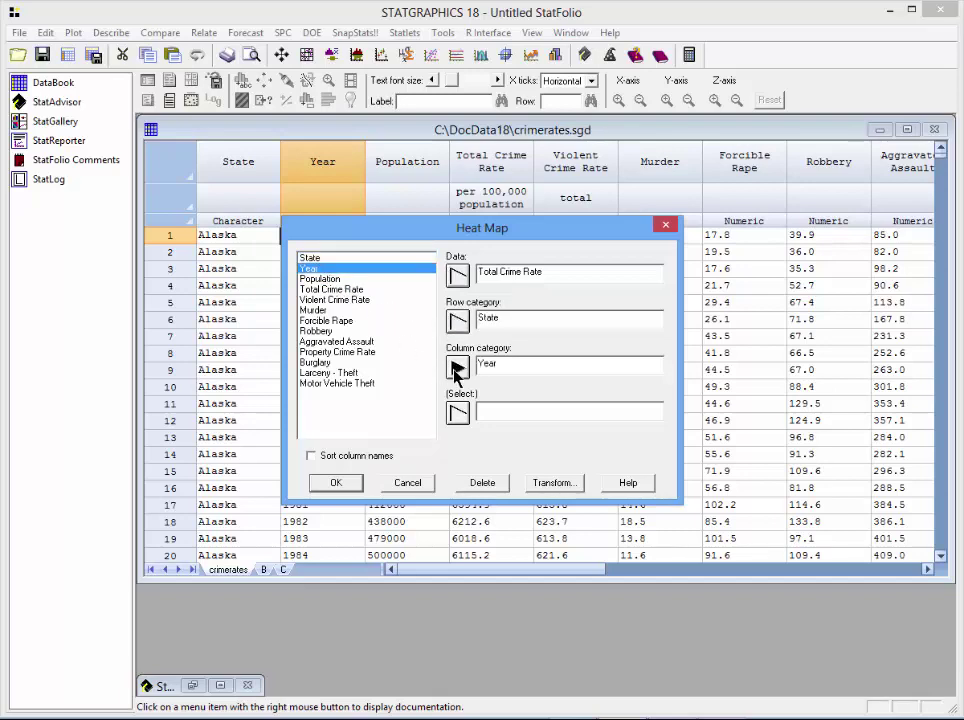
{"action": "left_click", "coordinate": [340, 483]}
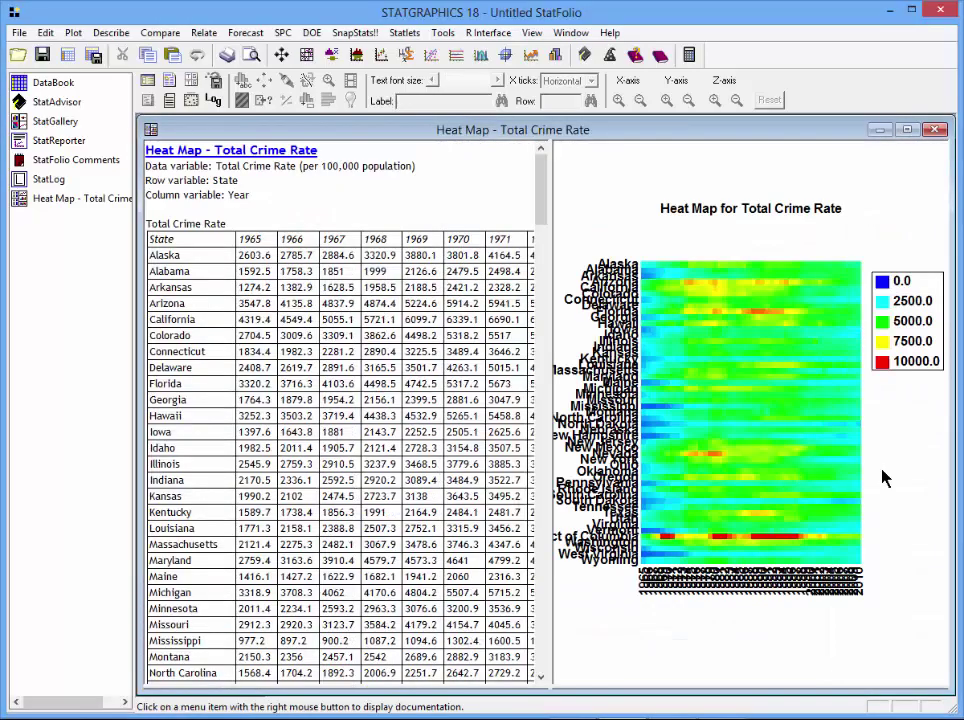
Step: Maximize the crime-rate heat map and lower its Text font size six notches so state labels stop overlapping
{"action": "double_click", "coordinate": [883, 476]}
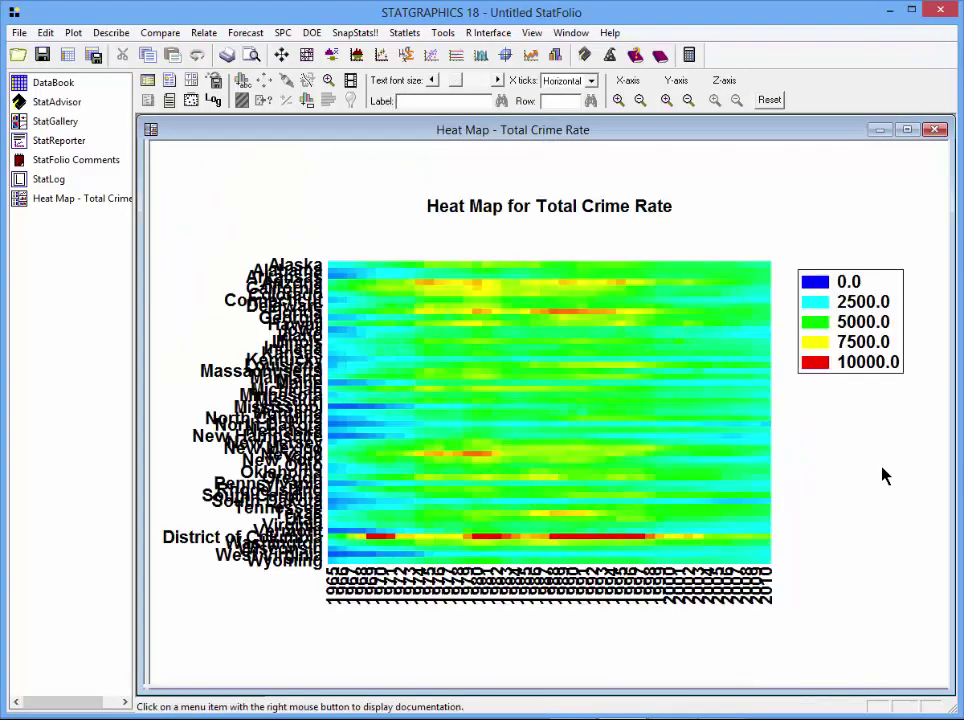
{"action": "left_click", "coordinate": [430, 84]}
{"action": "left_click", "coordinate": [430, 84]}
{"action": "left_click", "coordinate": [430, 84]}
{"action": "left_click", "coordinate": [430, 84]}
{"action": "left_click", "coordinate": [430, 84]}
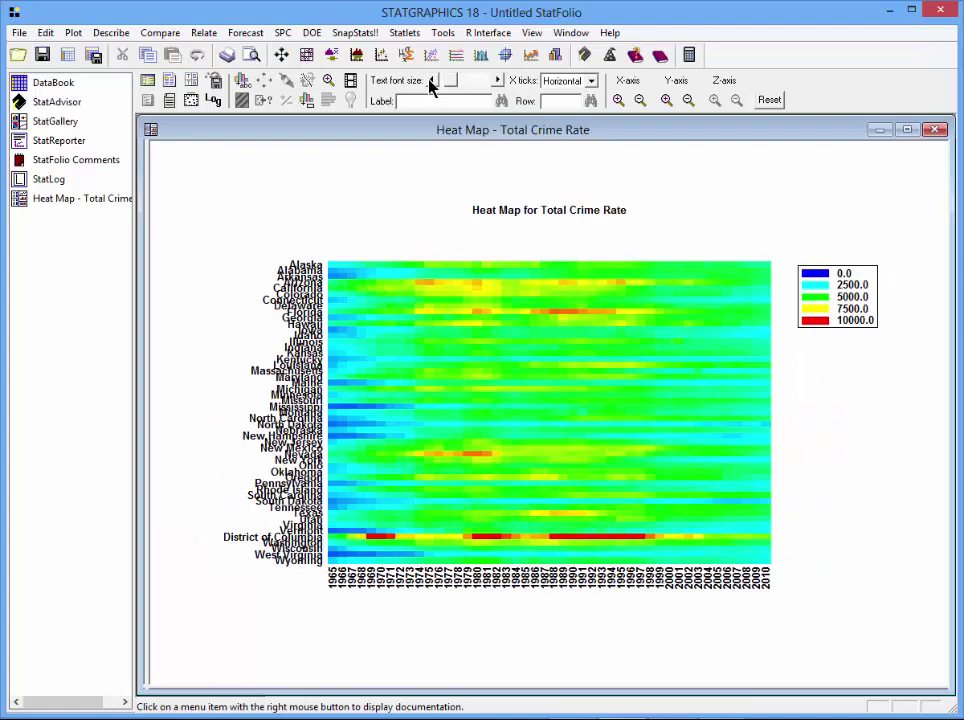
{"action": "left_click", "coordinate": [430, 84]}
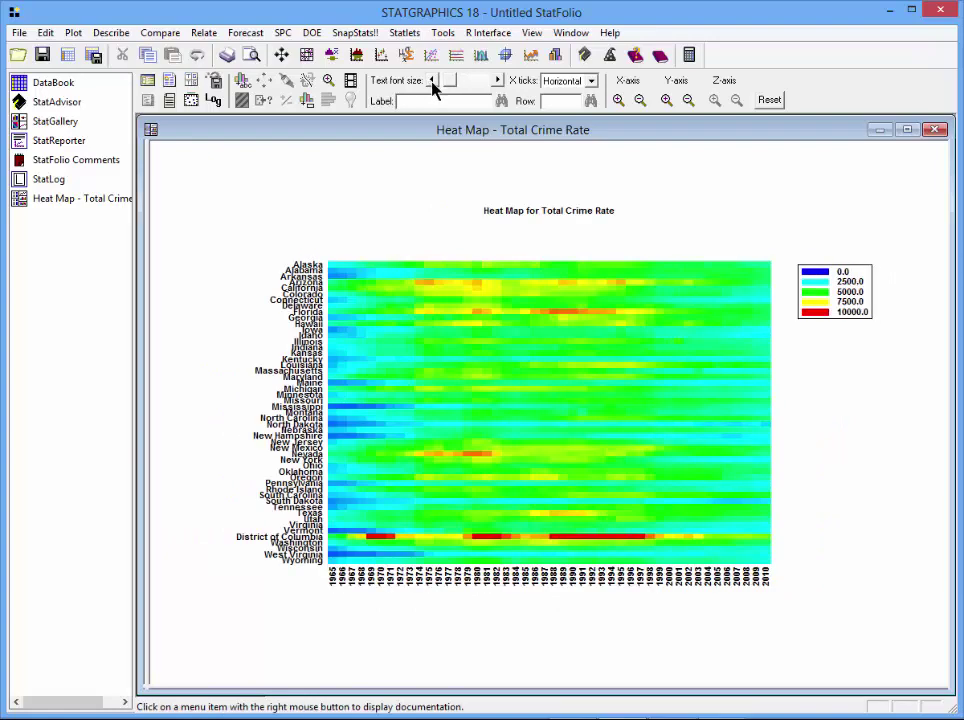